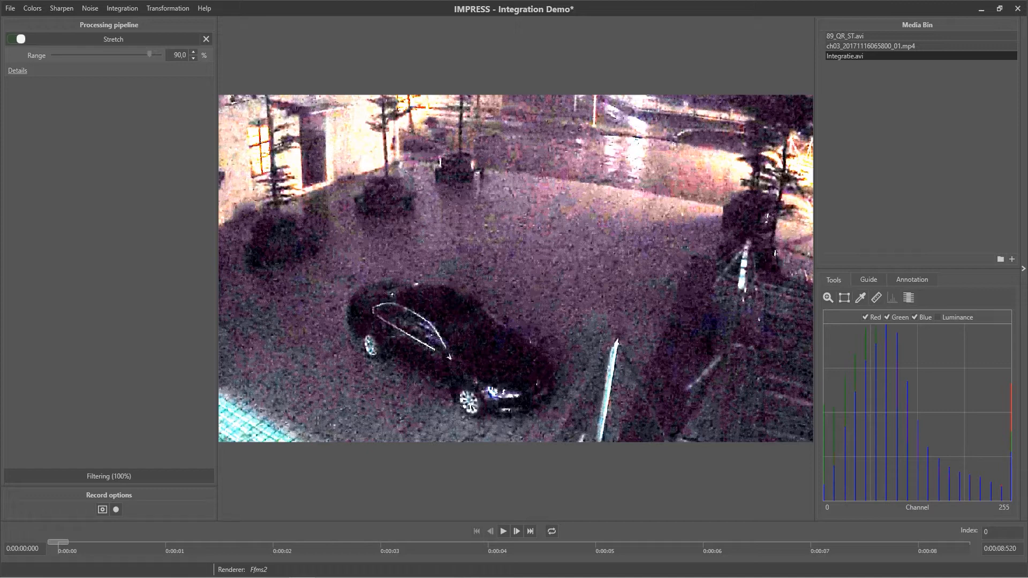
Step: Add frame averaging after the Stretch filter, play the video to about frame 93, and compare the result with the averaging off and on
left_click(113, 10)
left_click(120, 22)
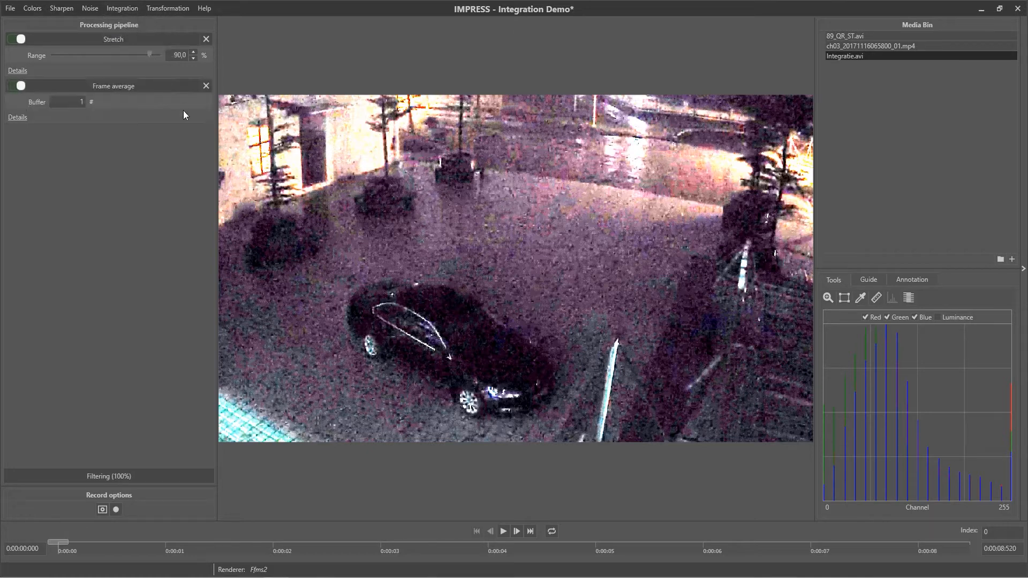
left_click(502, 531)
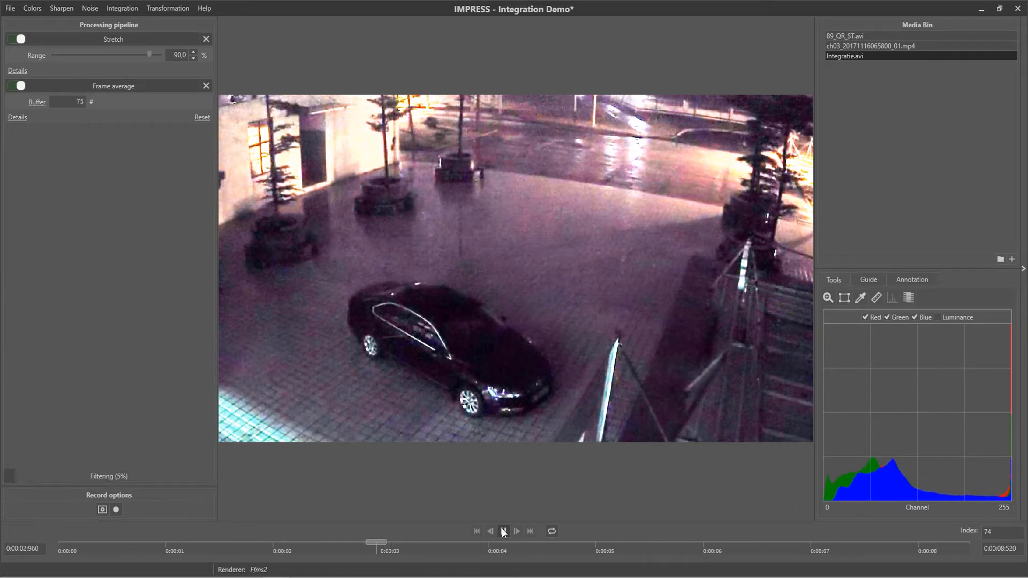
left_click(504, 532)
left_click(19, 85)
left_click(20, 85)
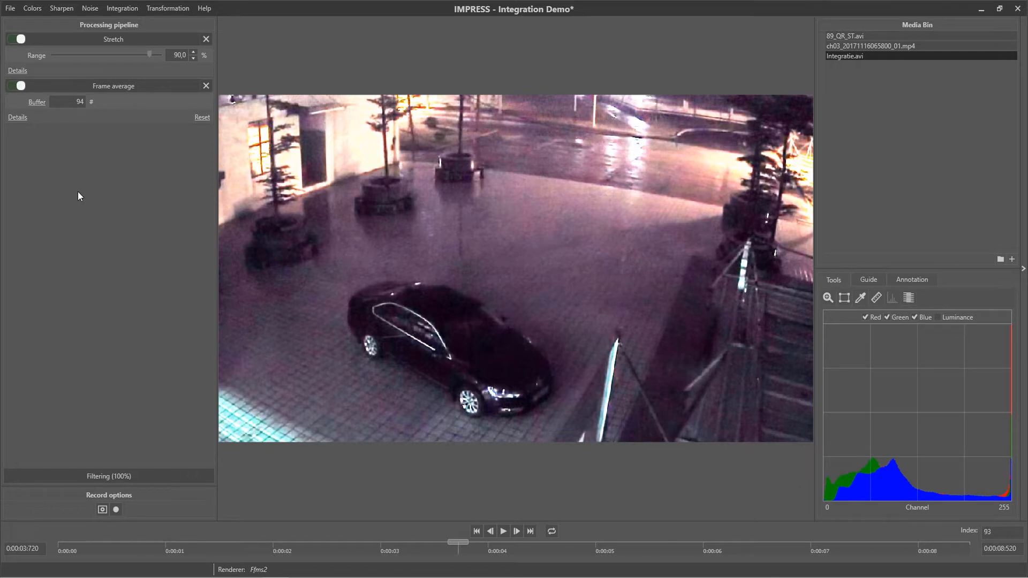
left_click(205, 86)
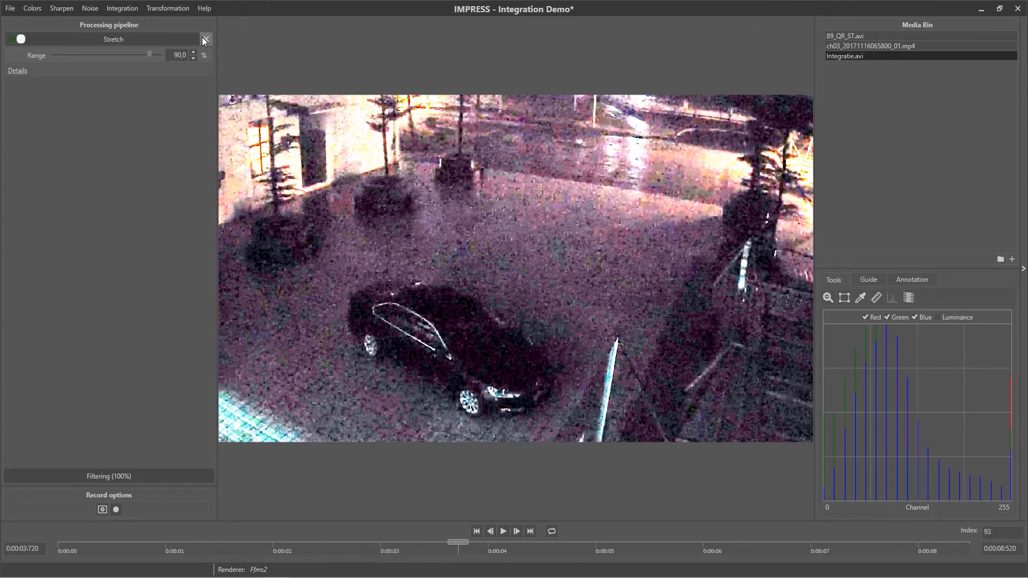
left_click(204, 38)
double_click(862, 44)
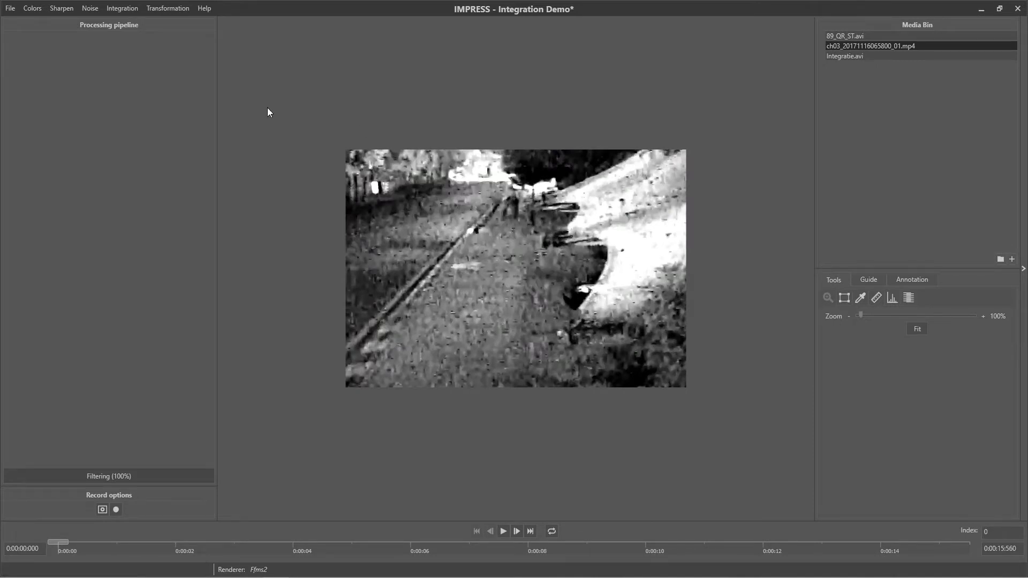
Step: Add temporal smoothing with its default memory to the street video and start playback
left_click(129, 9)
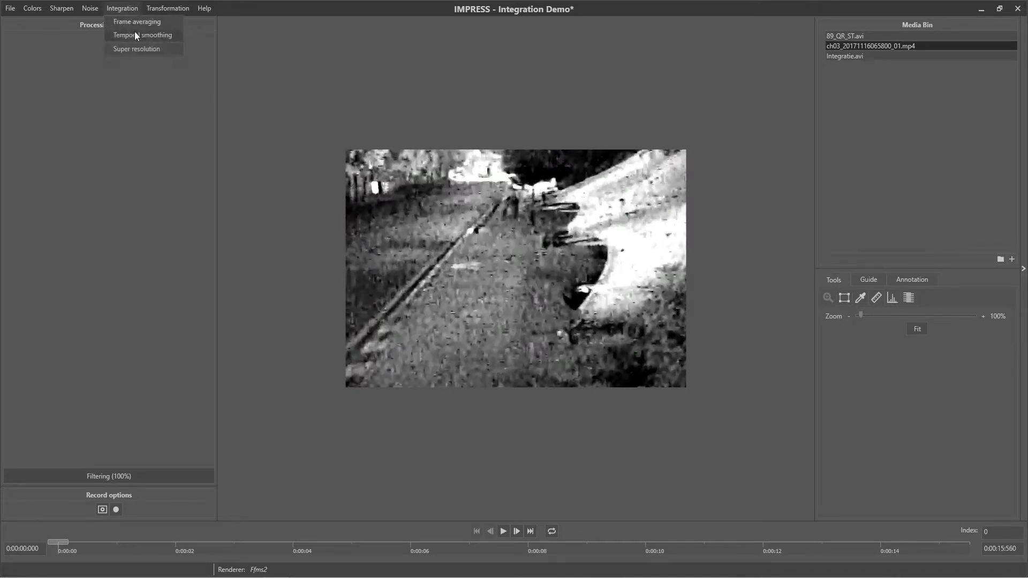
left_click(136, 32)
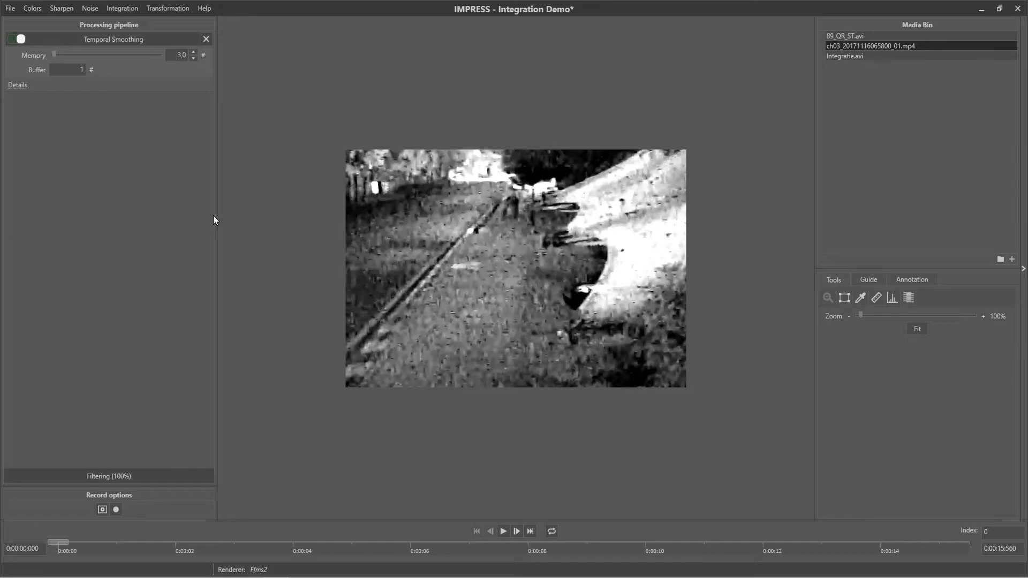
left_click(501, 530)
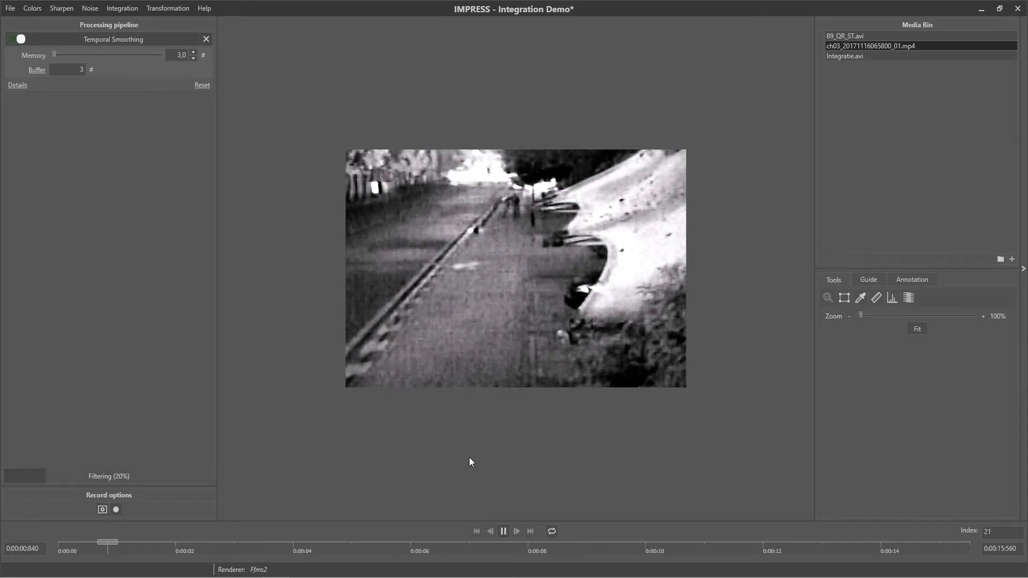
Step: Compare the playing street video with Temporal Smoothing off and on, and pause playback near the end
left_click(15, 41)
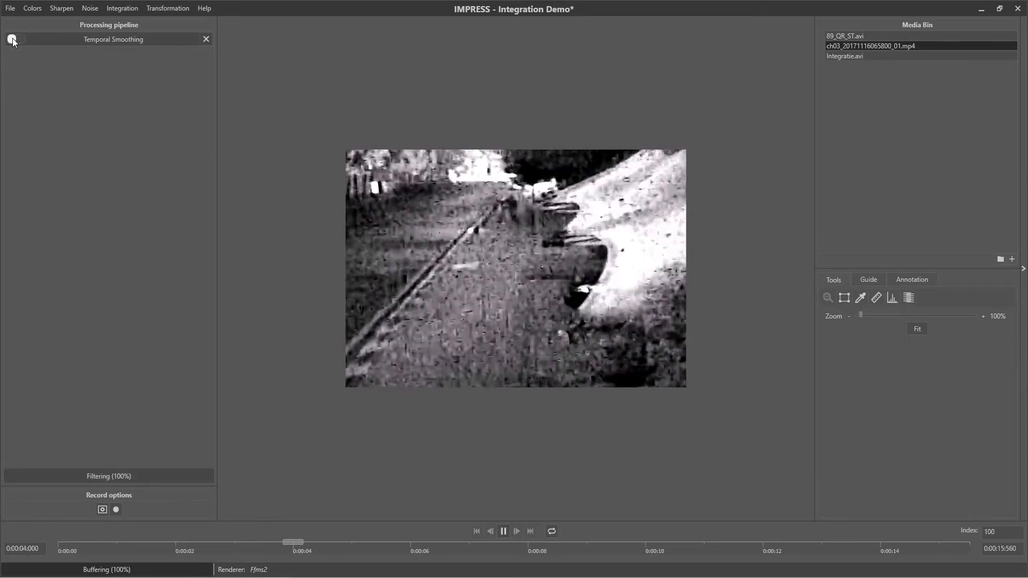
left_click(13, 40)
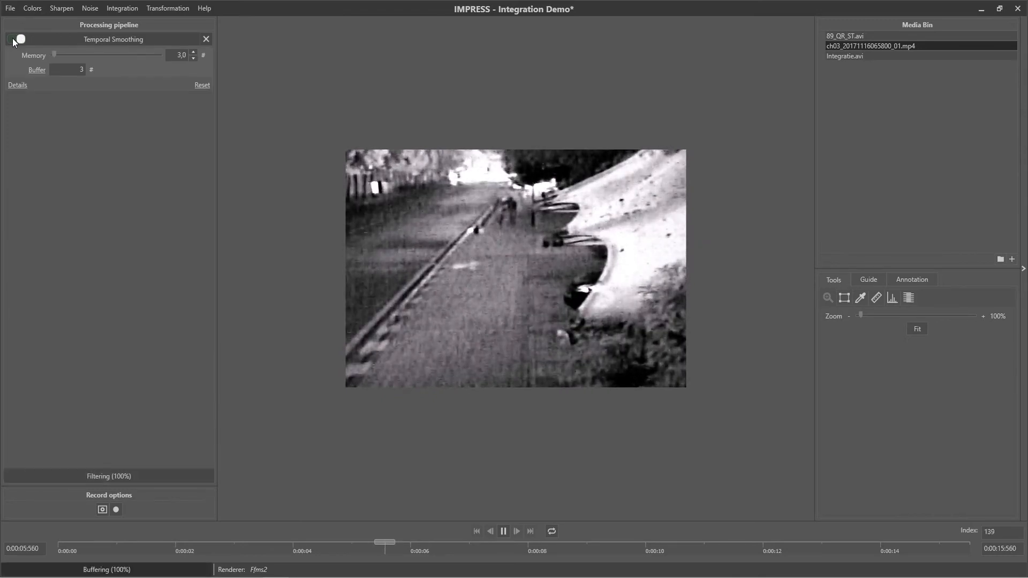
left_click(12, 40)
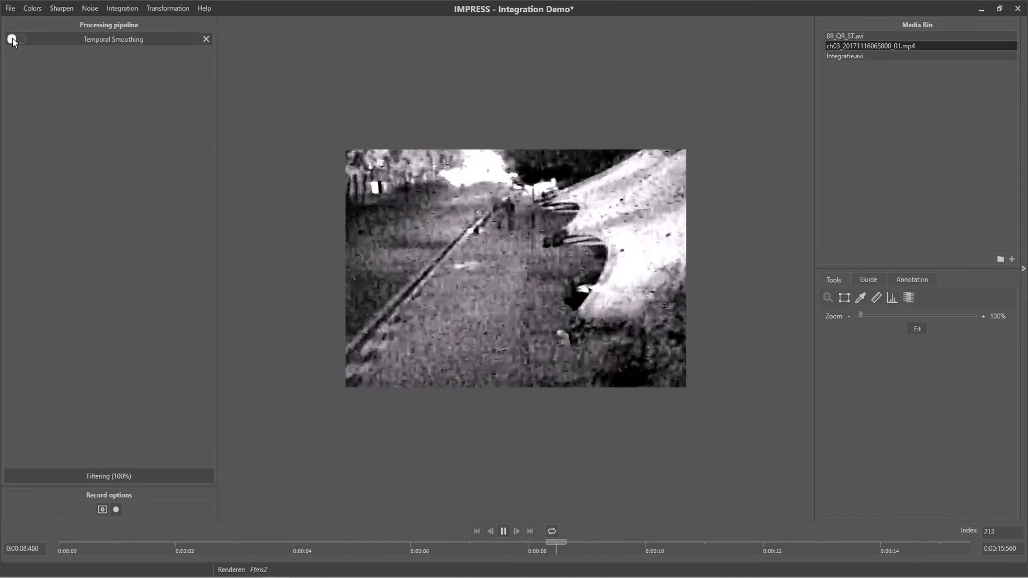
left_click(13, 40)
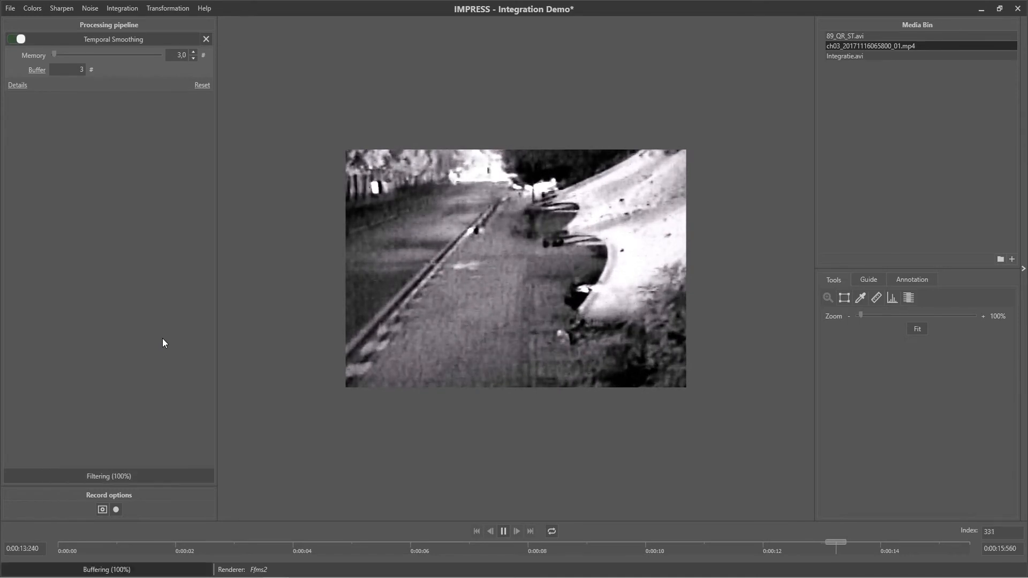
left_click(504, 532)
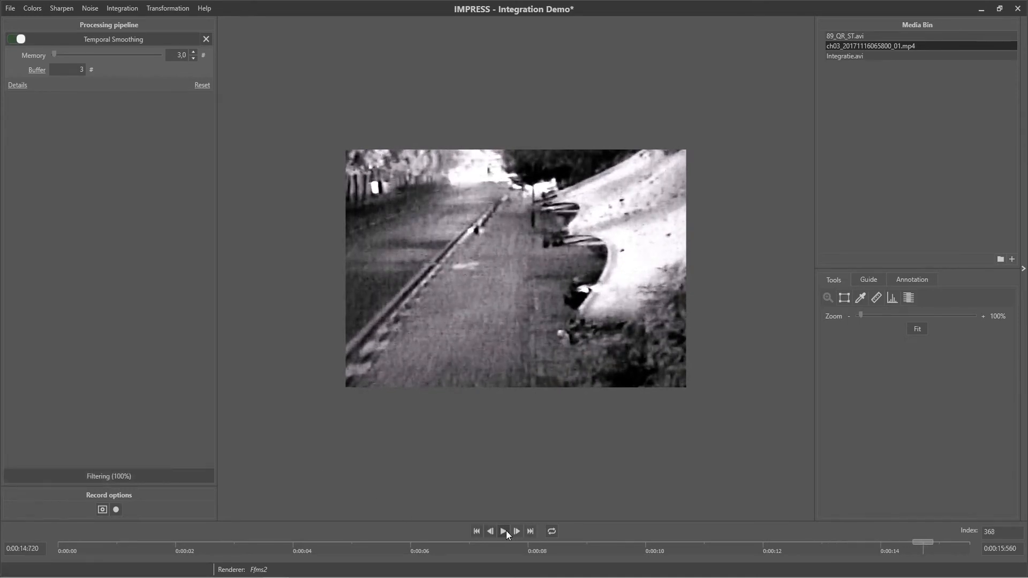
Step: Remove the Temporal Smoothing filter from the pipeline and open 89_QR_ST.avi
left_click(205, 39)
double_click(842, 37)
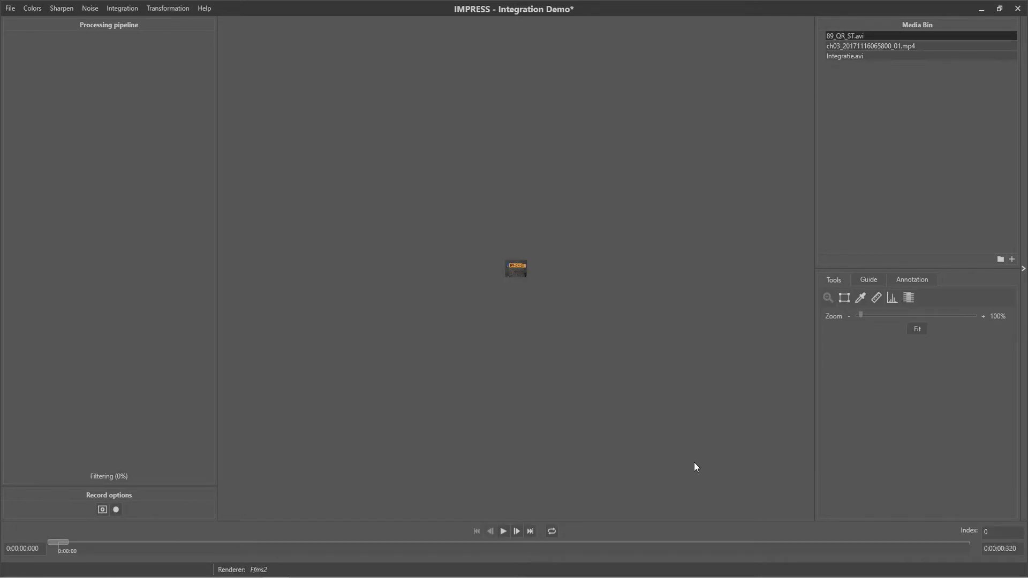
Step: Examine the enlarged licence plate frame by frame up to frame 6, and return to the first frame
scroll(564, 293, "up", 5)
scroll(564, 300, "up", 4)
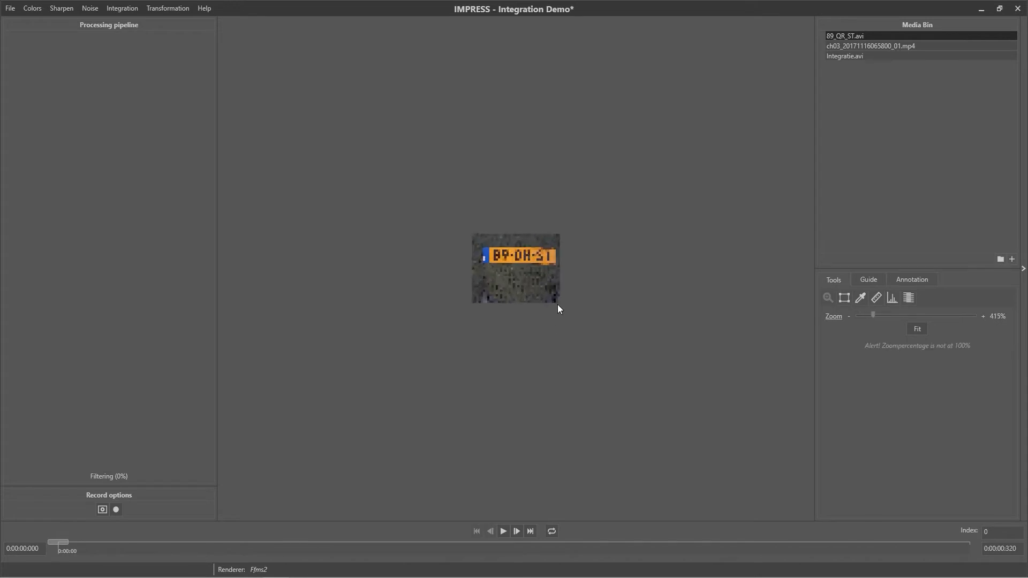
scroll(555, 307, "up", 1)
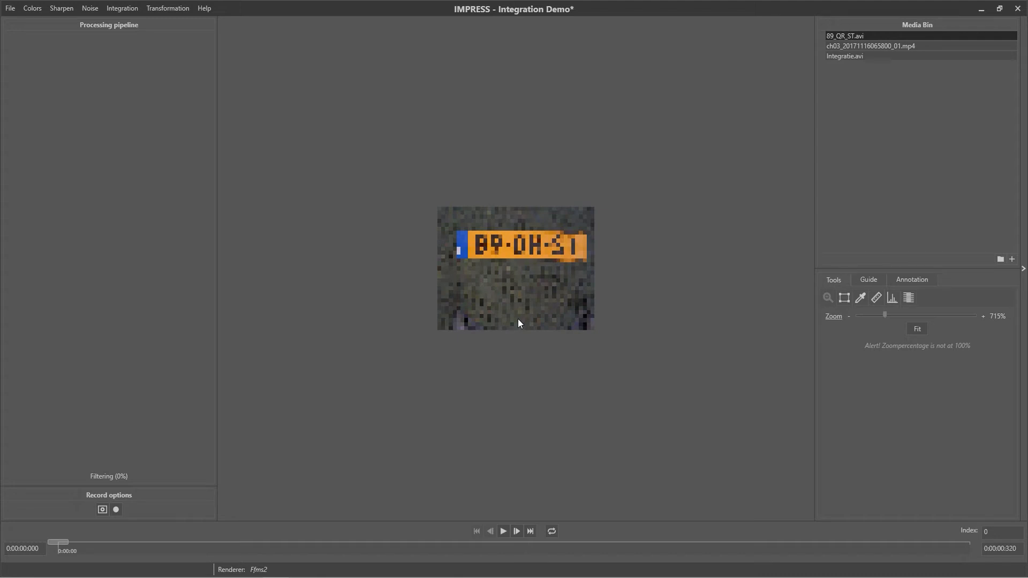
left_click(516, 532)
left_click(518, 532)
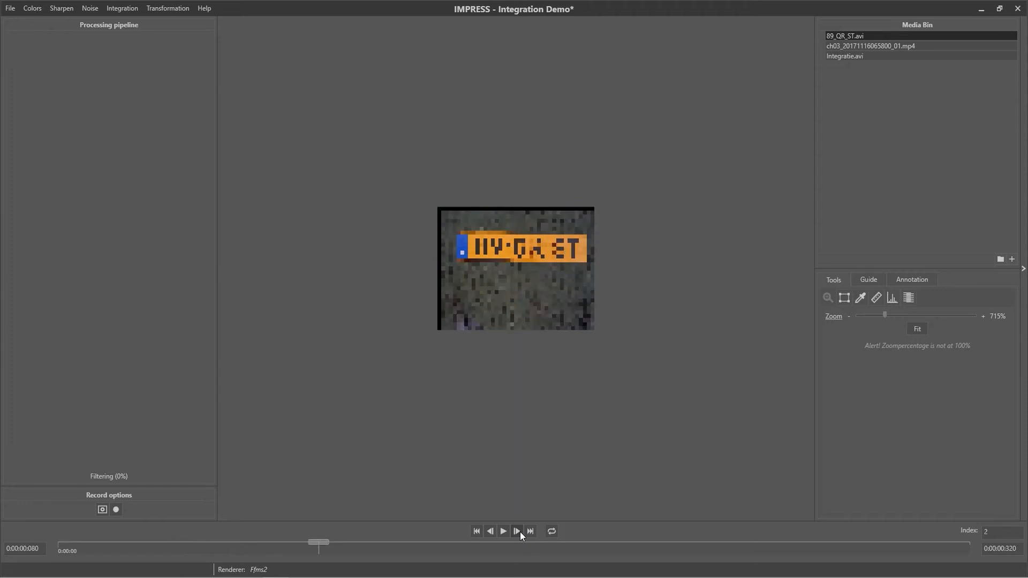
left_click(520, 531)
left_click(521, 532)
left_click(521, 531)
left_click(517, 532)
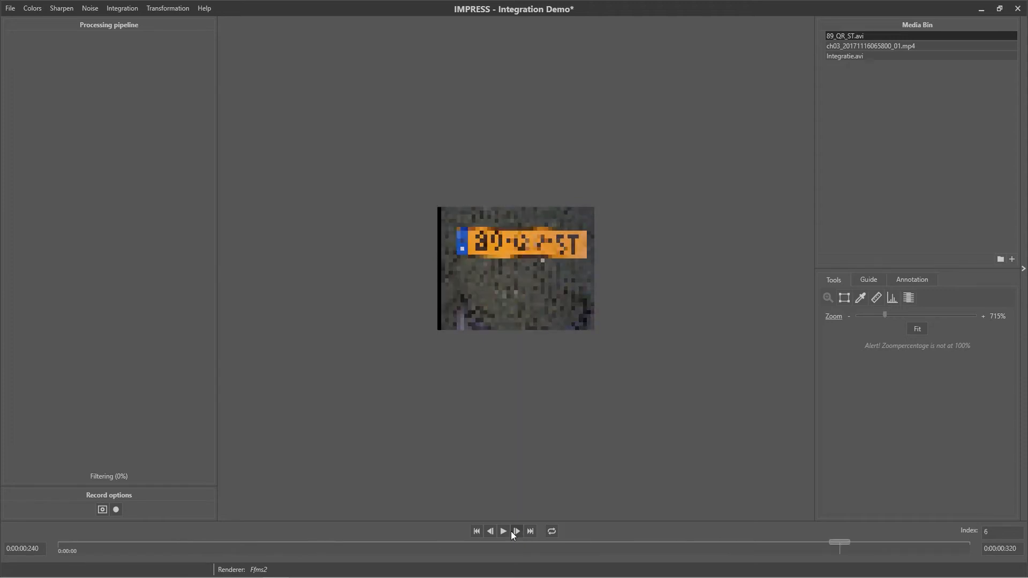
left_click(477, 531)
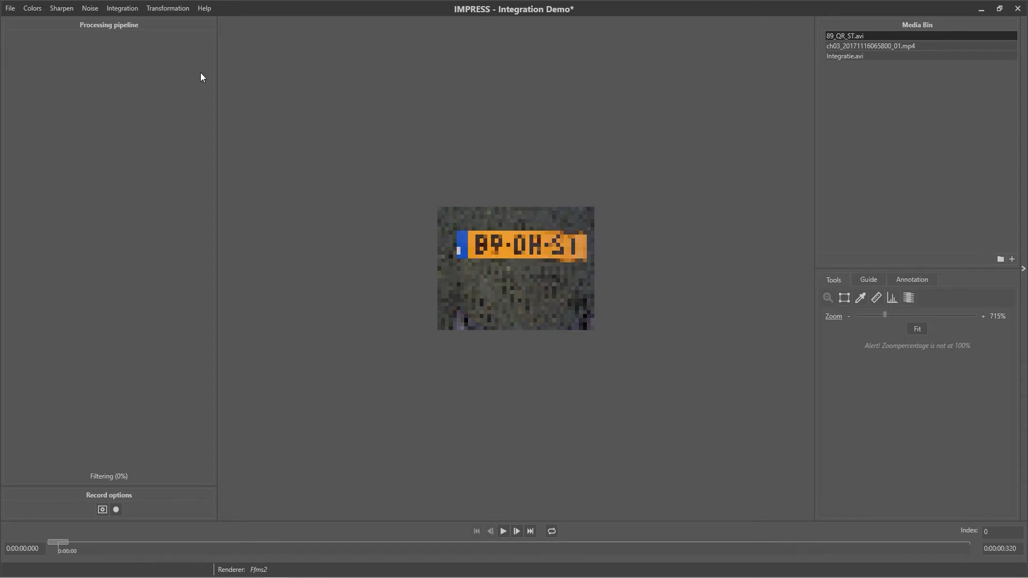
Step: Add a Super resolution filter and fit its input rectangle tightly around the whole licence plate
left_click(122, 8)
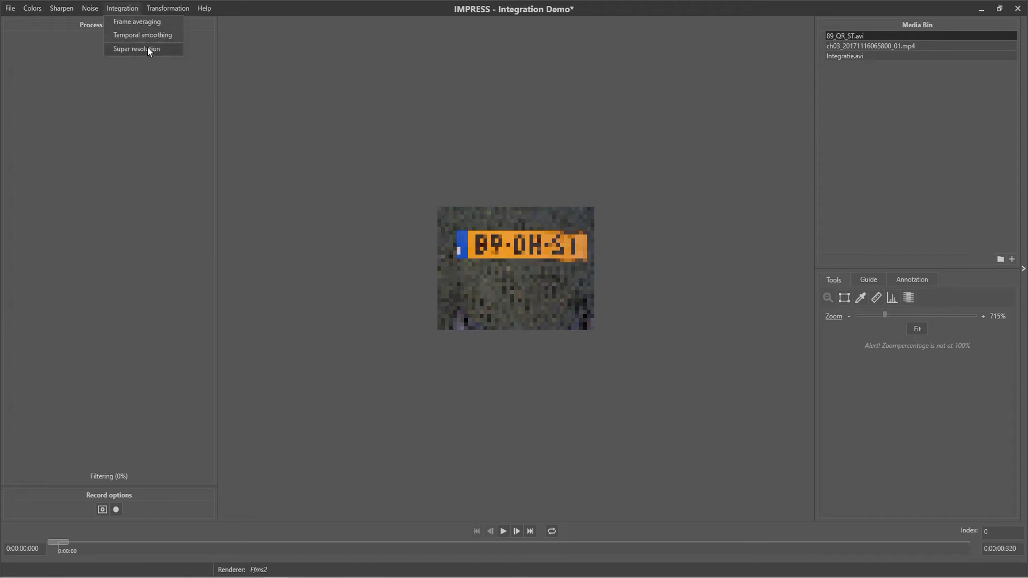
left_click(147, 47)
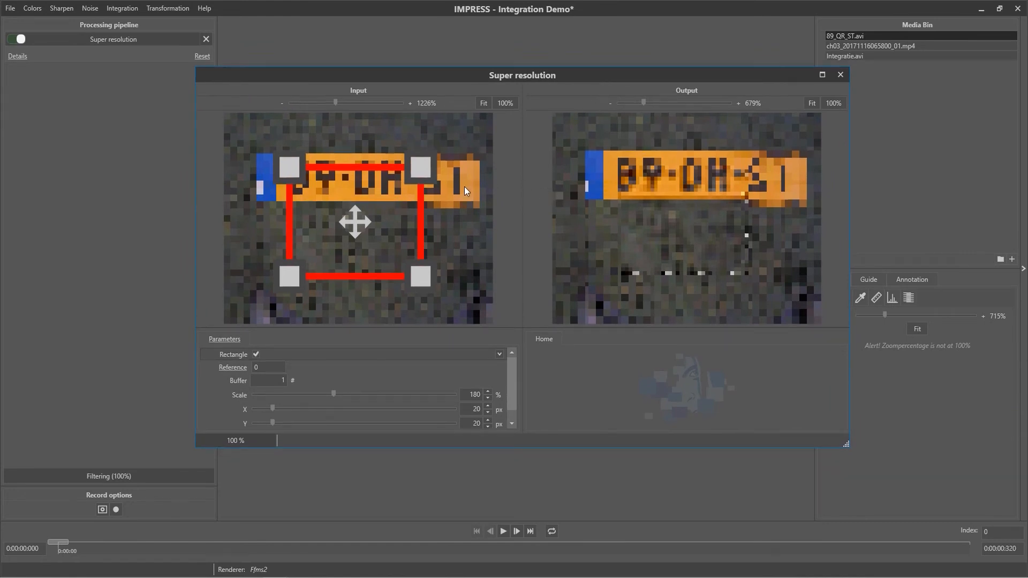
left_click_drag(286, 167, 247, 147)
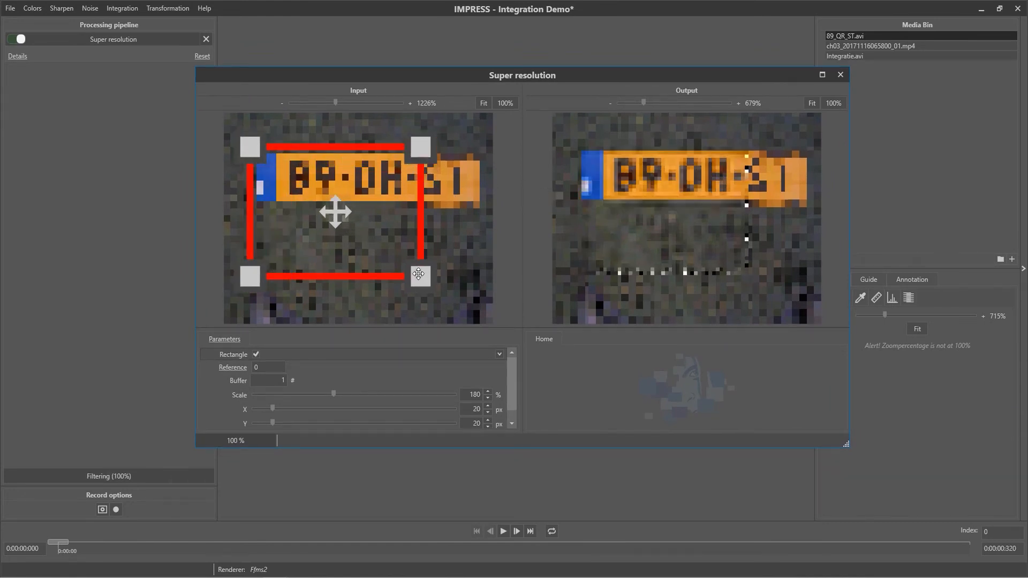
left_click_drag(422, 277, 486, 214)
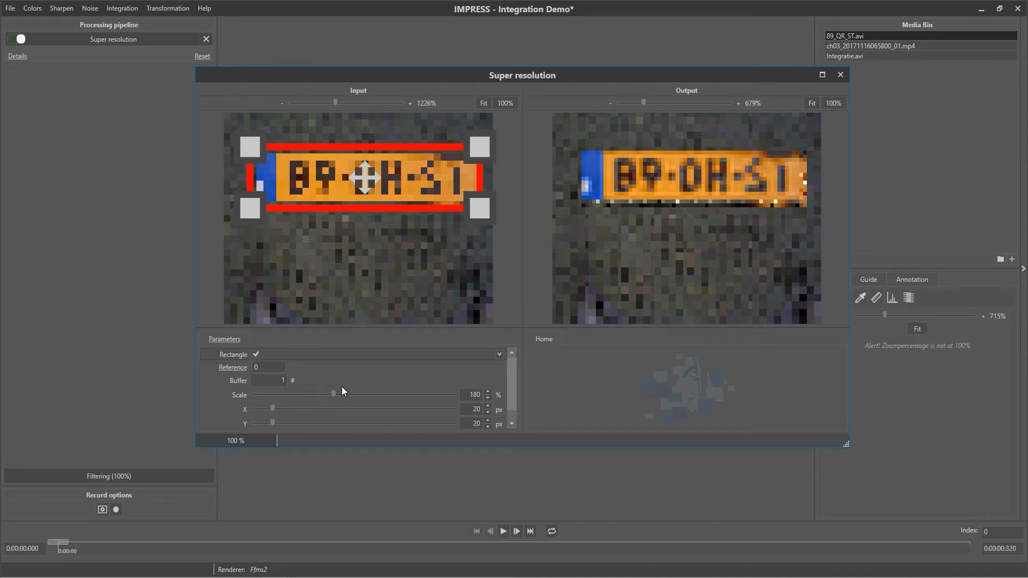
Step: Set the super resolution scale to 300 % and play the clip through to its last frame to integrate all frames
left_click_drag(335, 394, 462, 406)
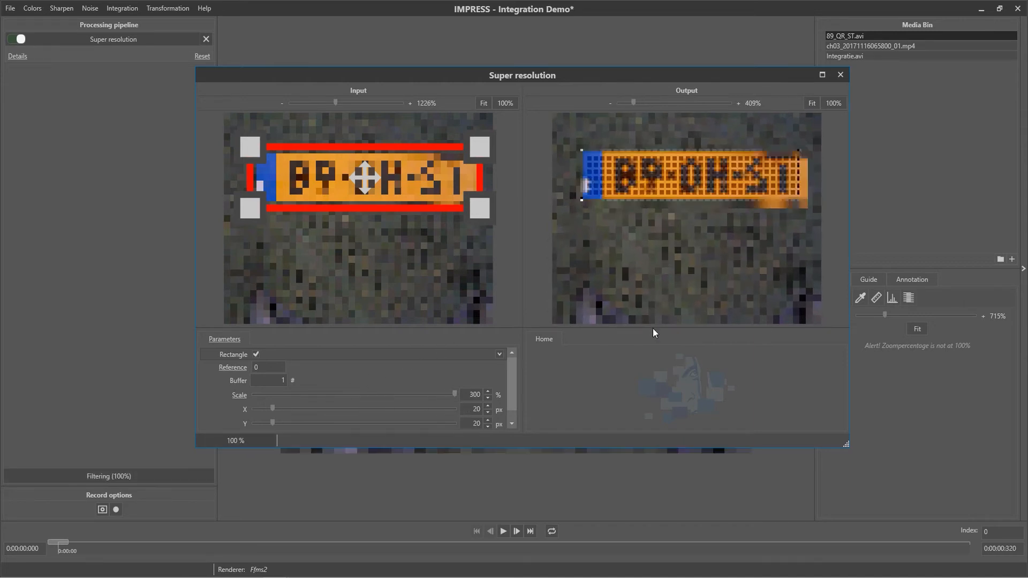
left_click(840, 75)
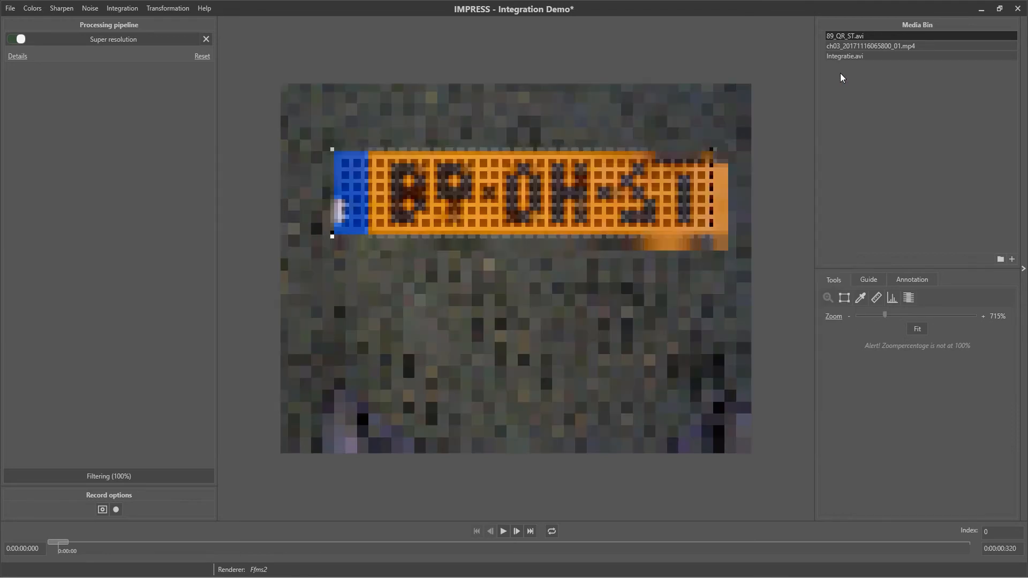
left_click(503, 531)
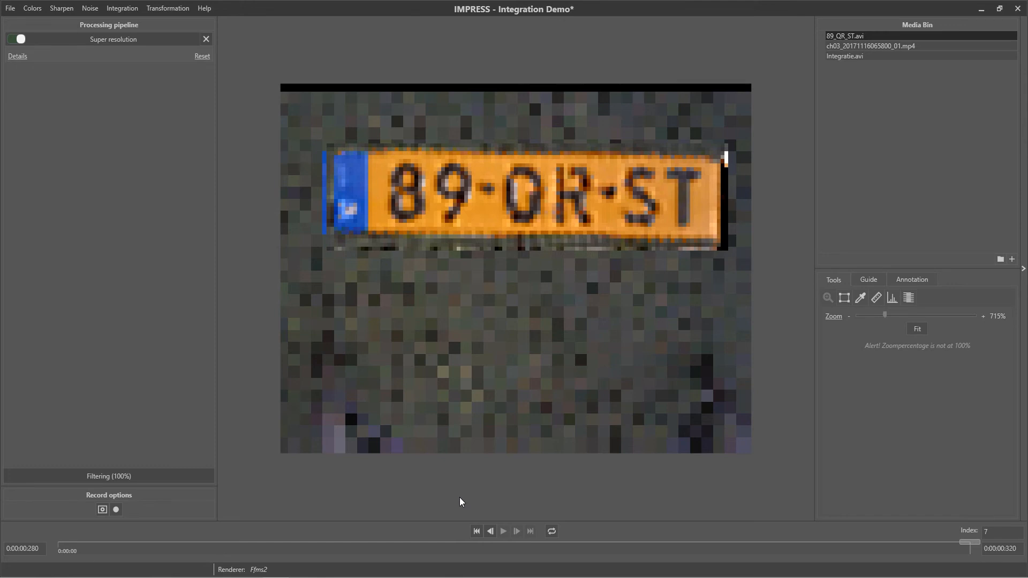
Step: Add a General deblur filter after Super resolution and reduce its blur to 3.5 px
left_click(60, 9)
left_click(78, 73)
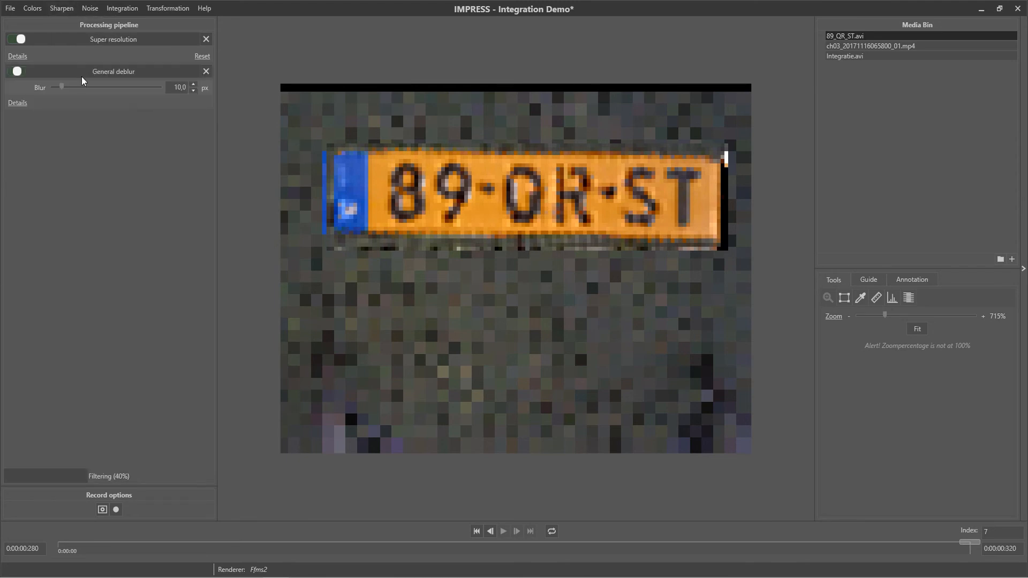
left_click_drag(62, 86, 54, 84)
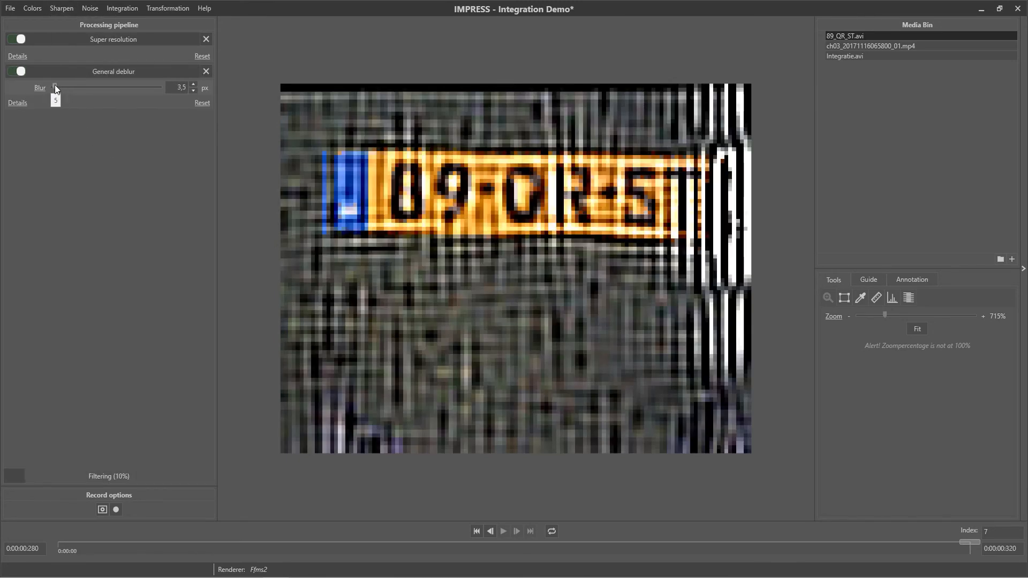